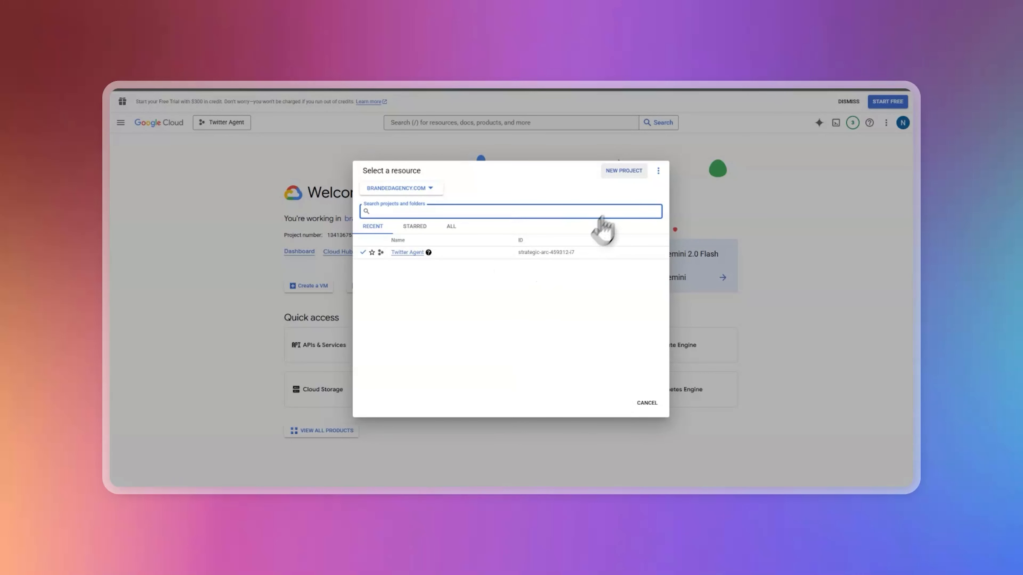
Step: Create a Google Cloud project named Demo in the brandedagency.com organization and select it as the active project
click(626, 172)
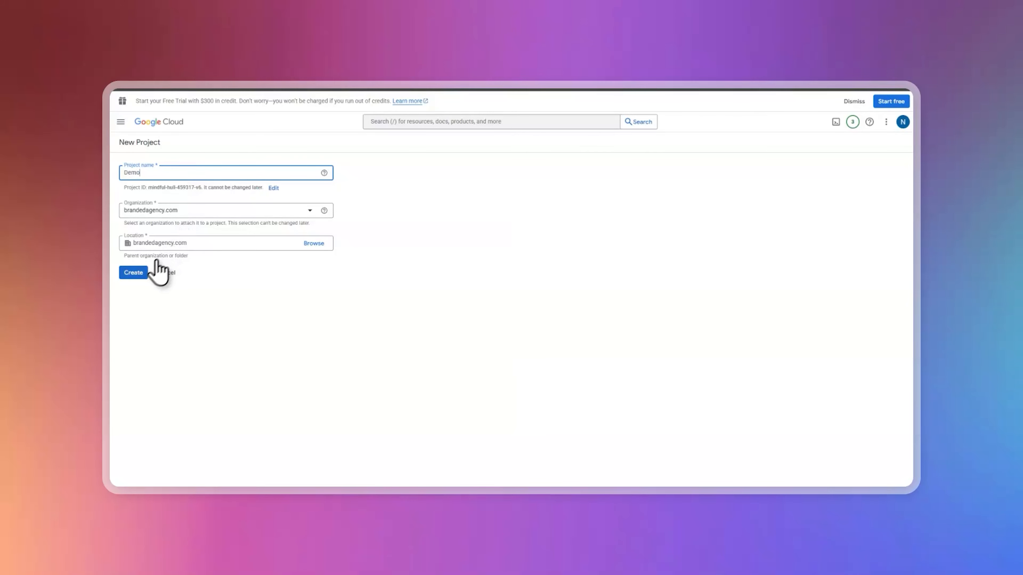
click(144, 271)
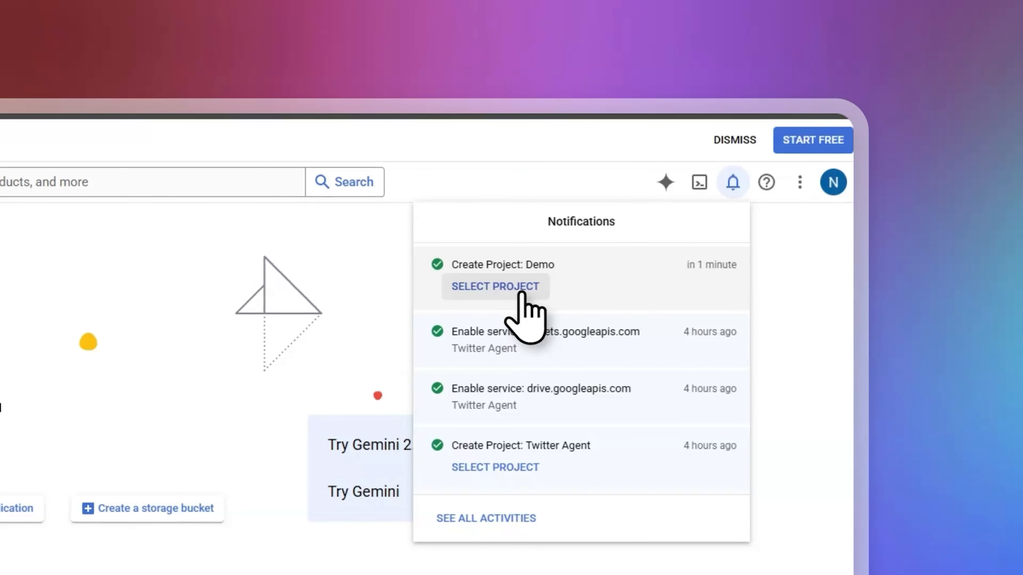
click(508, 291)
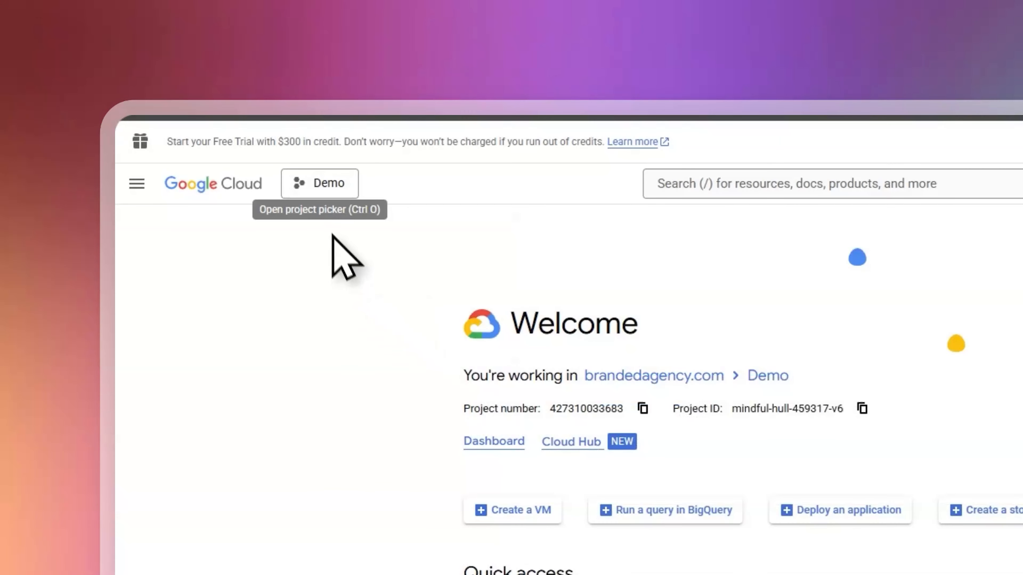
Step: Open the OAuth consent screen settings for the Demo project and start its configuration
click(137, 186)
mouse_move(253, 544)
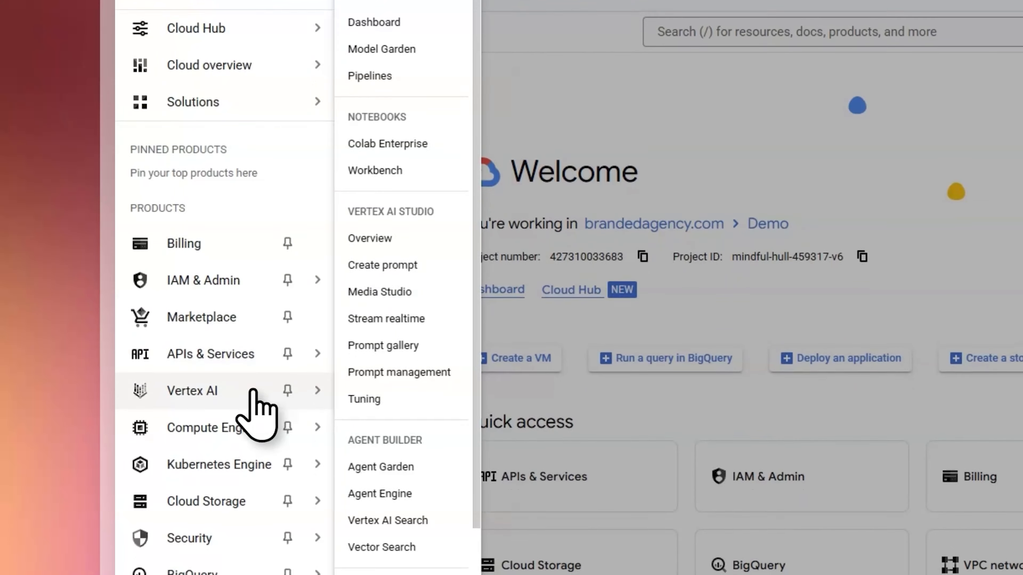
mouse_move(256, 357)
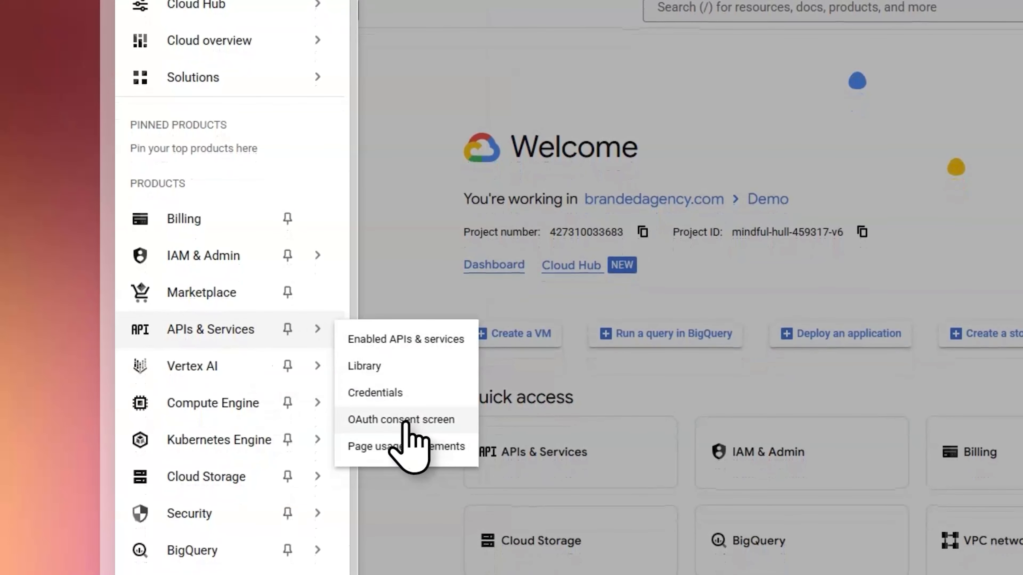
click(404, 420)
click(1003, 462)
Step: Fill in the app information with the app name Demo and a user support email
click(486, 211)
text(Demo)
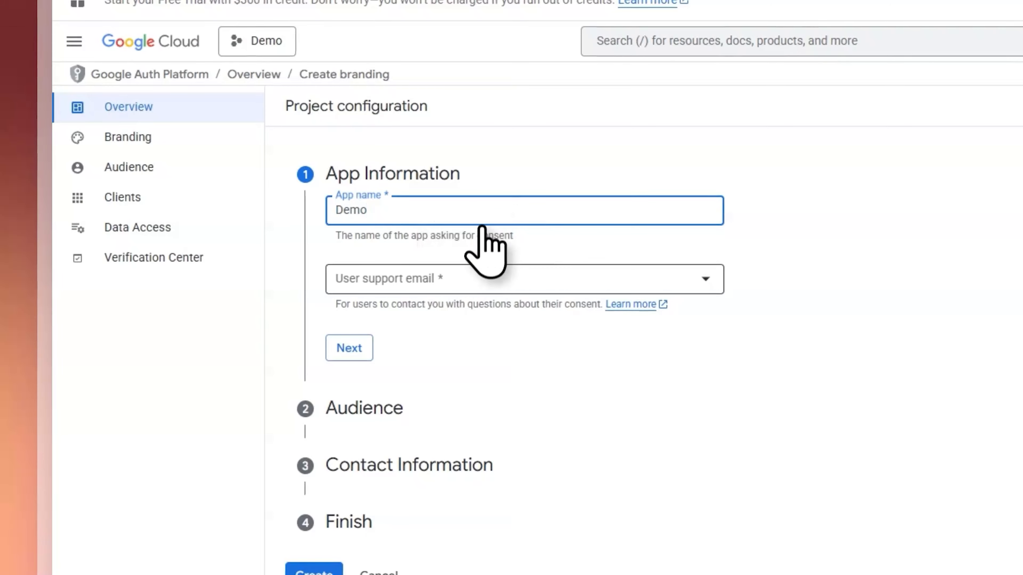
click(476, 280)
click(475, 290)
click(349, 347)
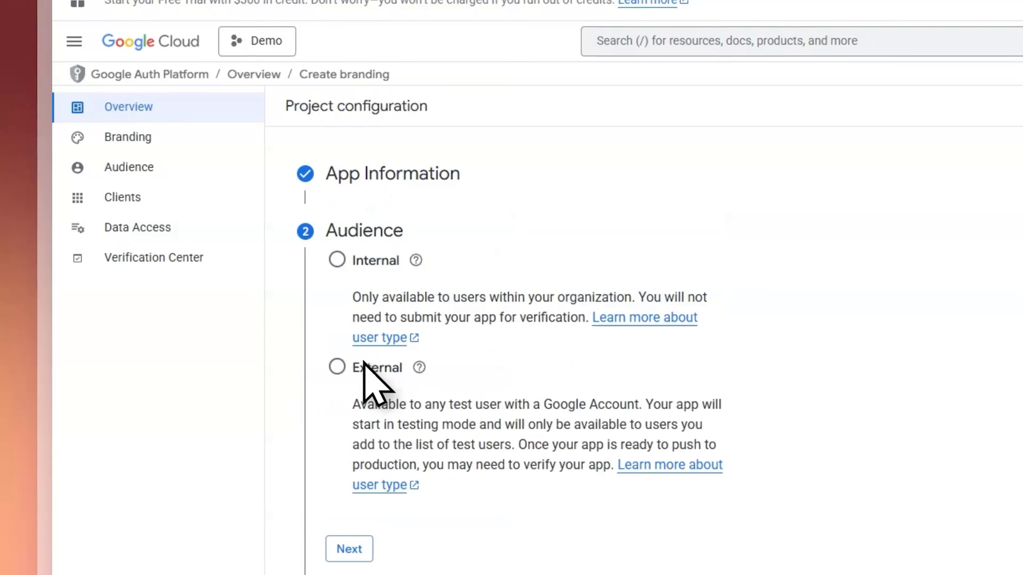
Step: Set the audience to Internal and complete the OAuth configuration with a contact email address
click(337, 260)
click(348, 549)
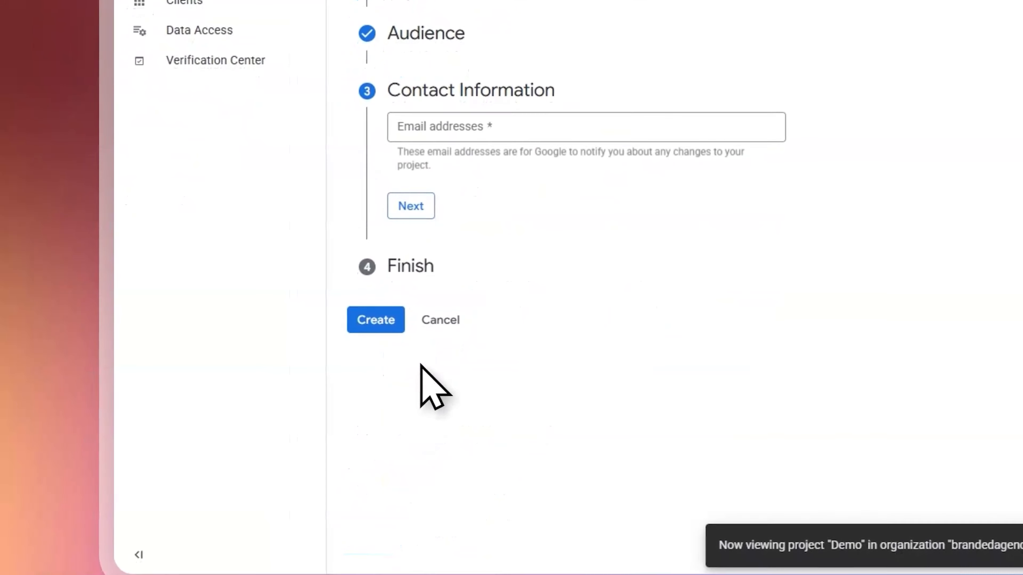
click(366, 337)
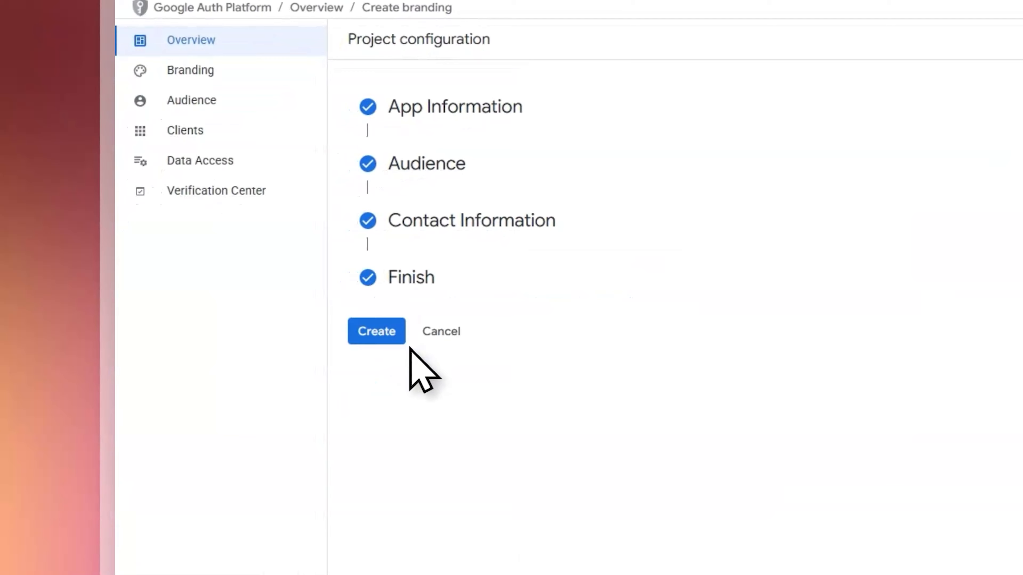
click(377, 317)
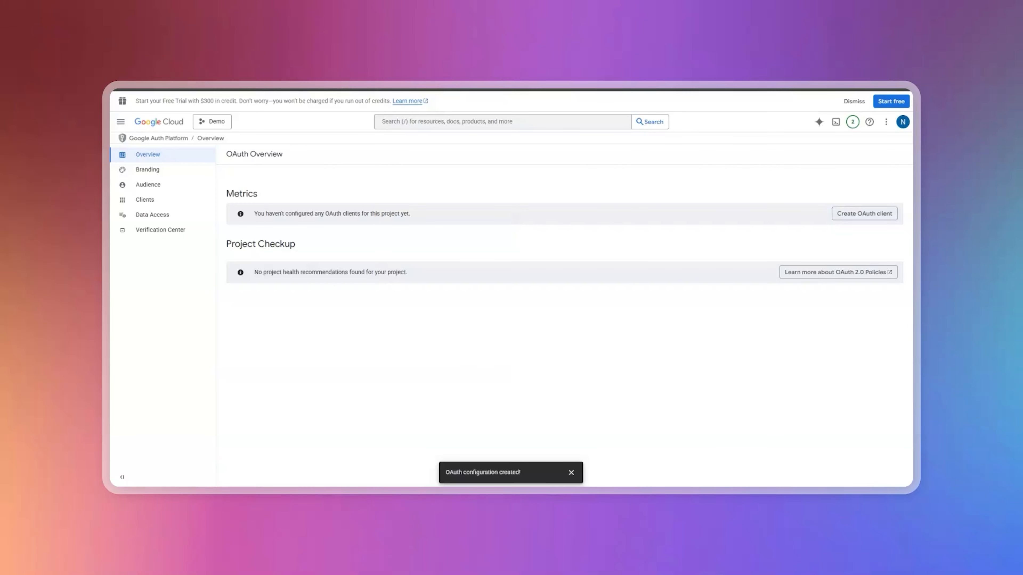
Step: Start a new OAuth client with the application type Web application and name it Demo
click(870, 216)
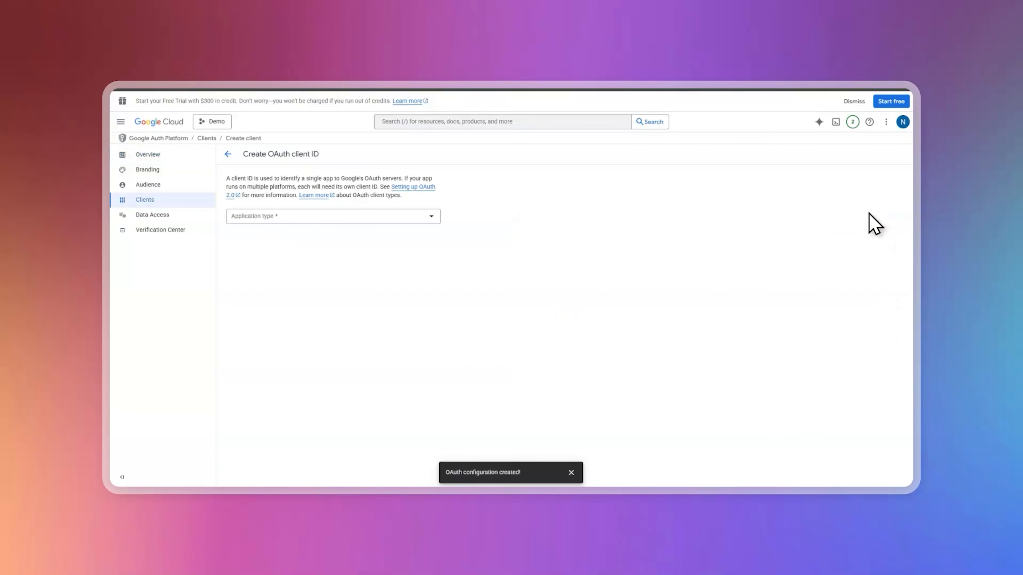
click(421, 218)
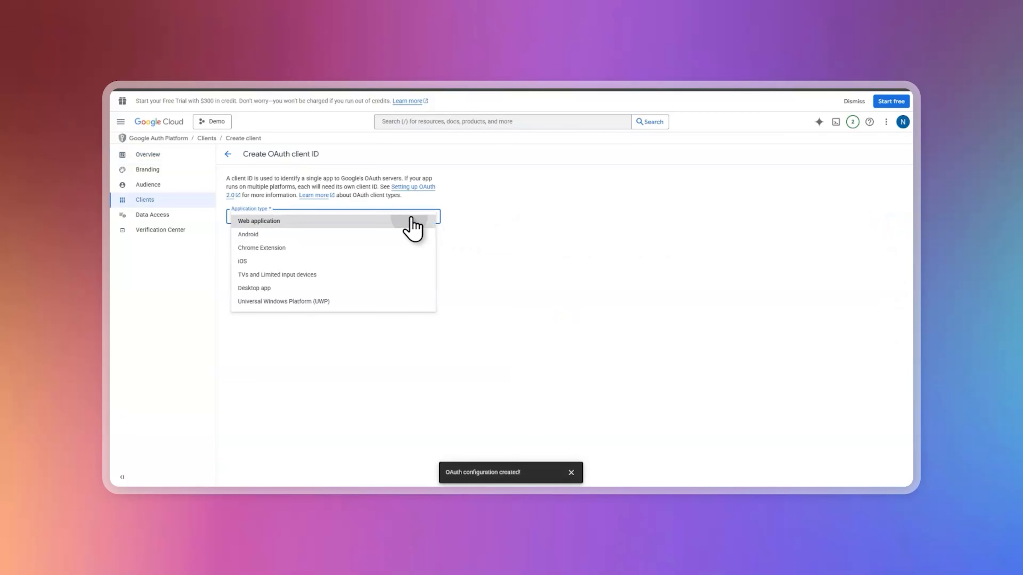
click(412, 222)
click(388, 240)
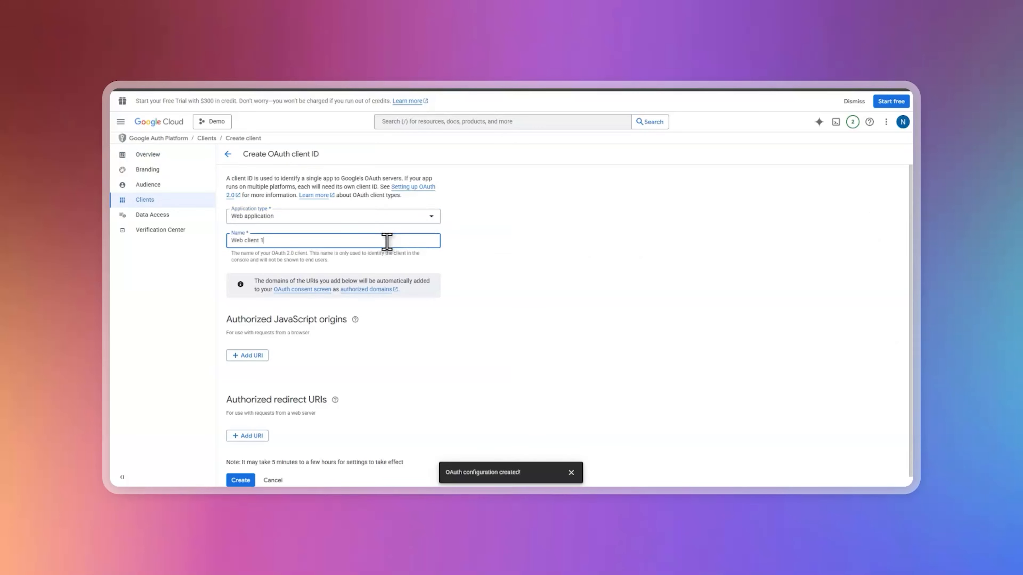
key(ctrl+a)
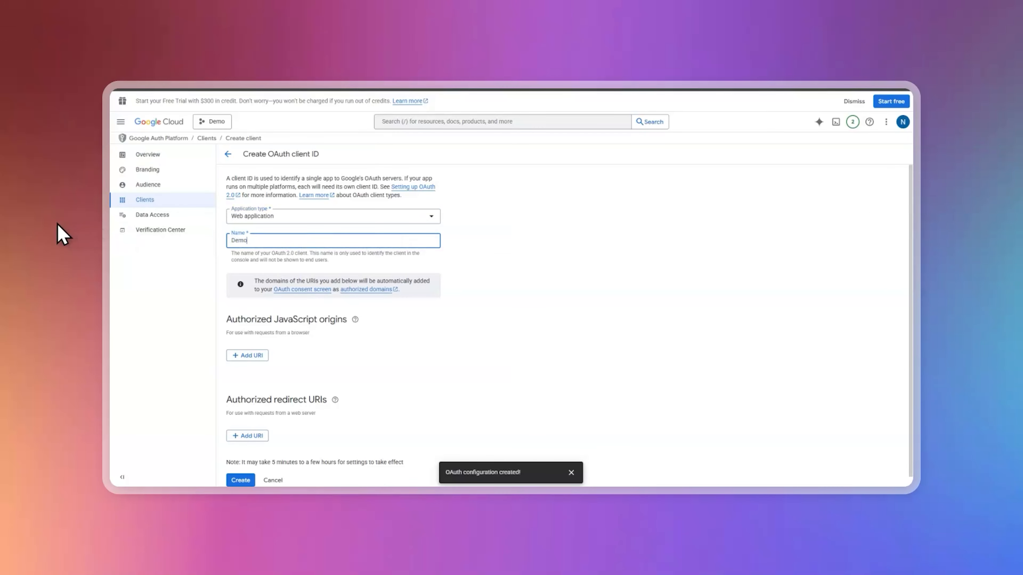
click(568, 292)
scroll(584, 318, down, 1)
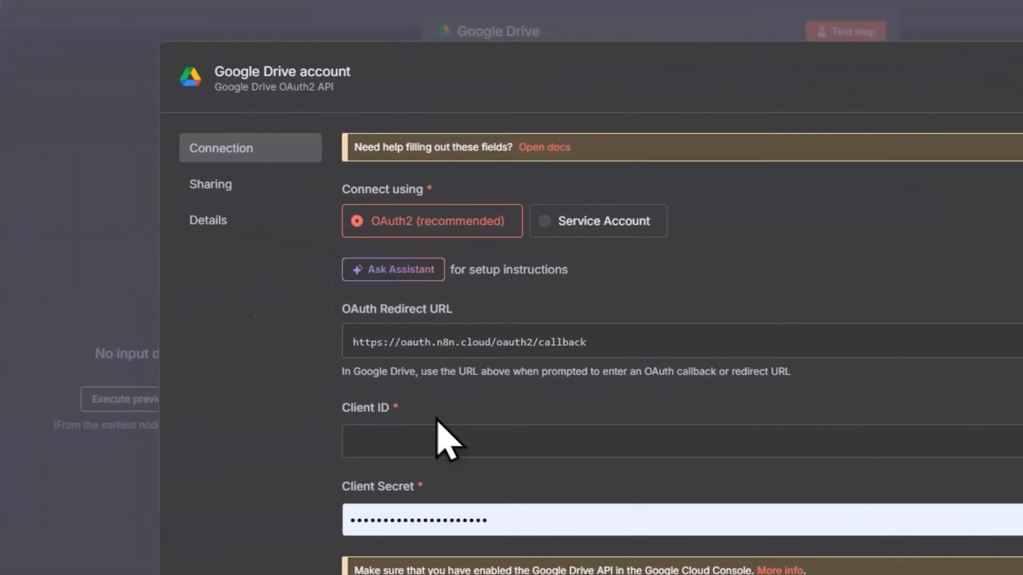
triple_click(408, 305)
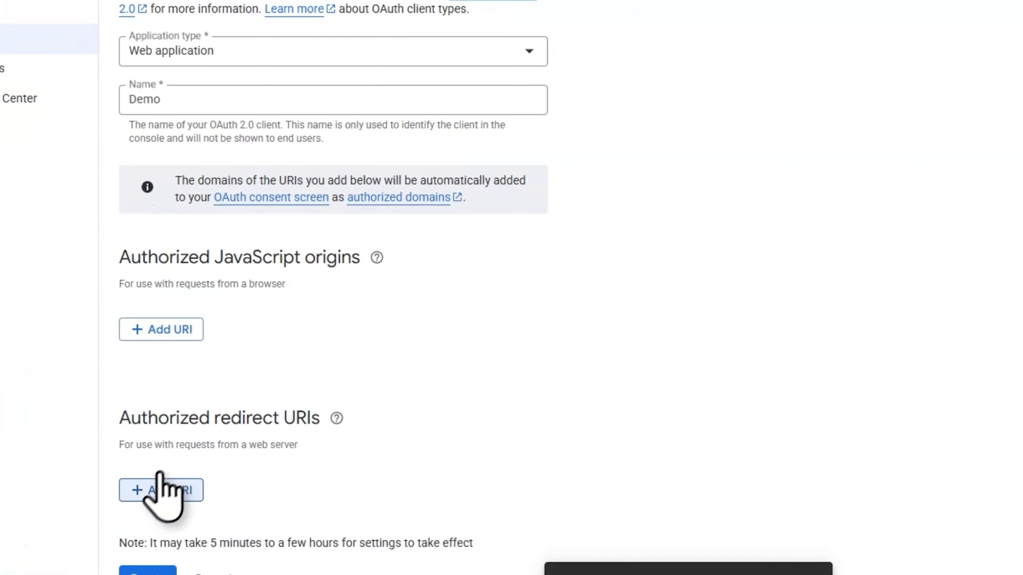
click(163, 485)
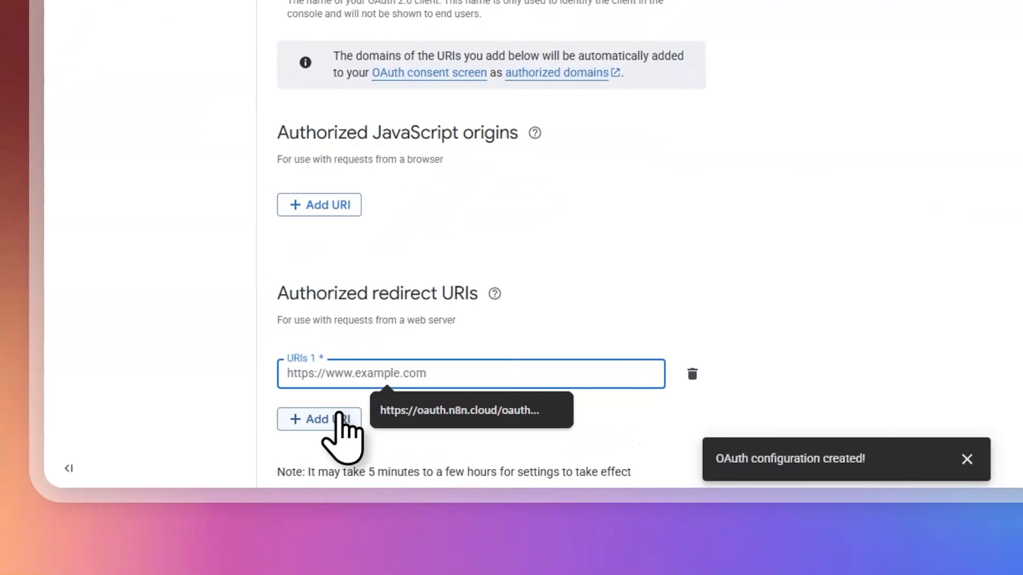
text(https://oauth.n8n.cloud/oauth2/callback)
scroll(611, 246, down, 2)
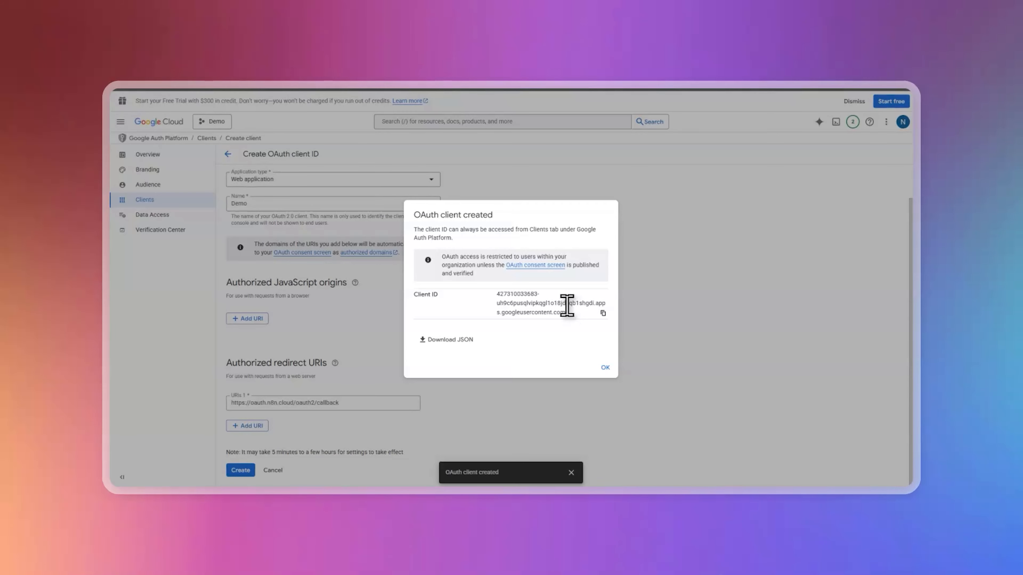
Step: Copy the new OAuth client's ID and paste it as the Client ID of n8n's Google Drive credential
click(482, 310)
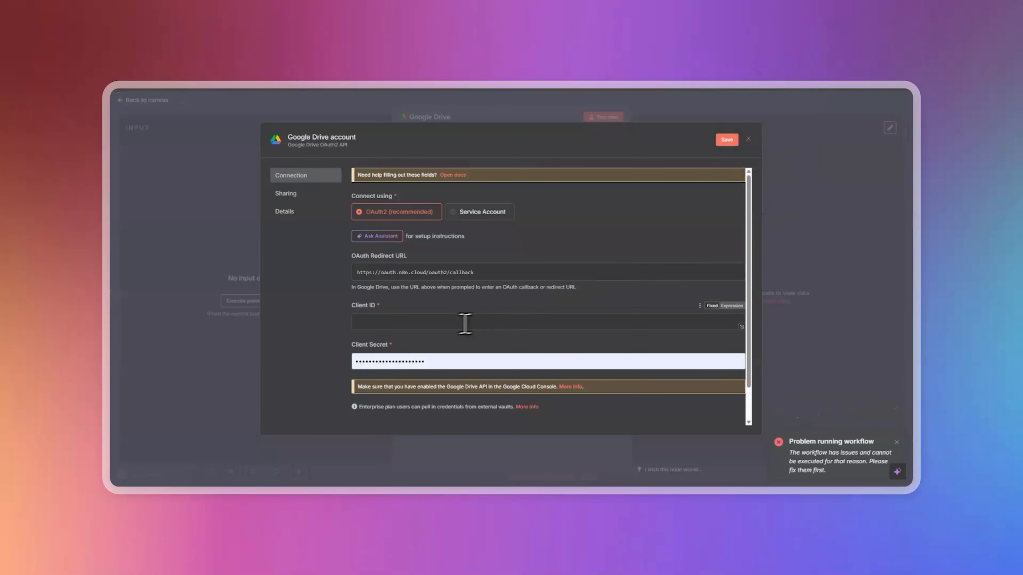
click(465, 324)
key(ctrl+v)
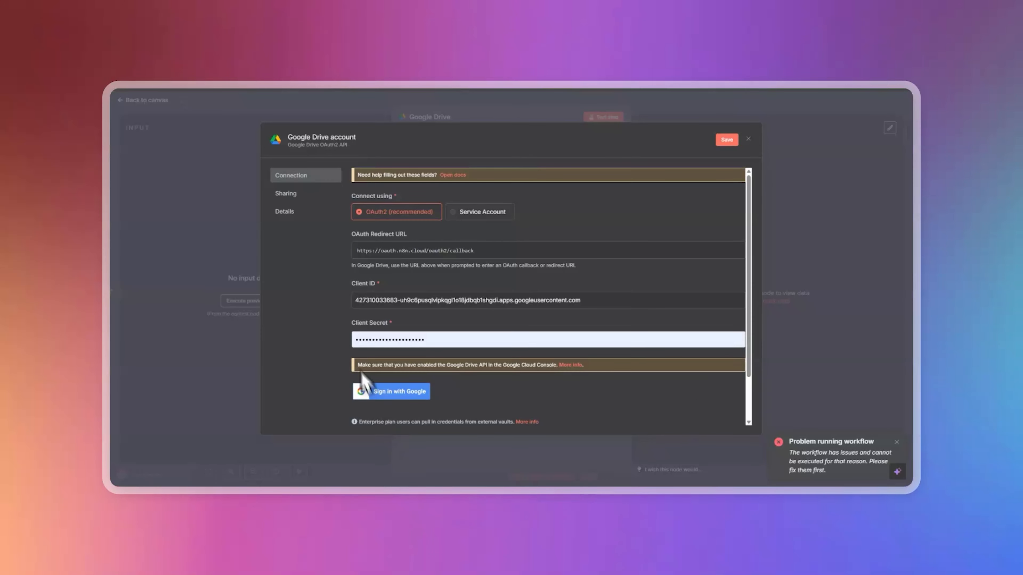
Step: Copy the client secret from the Demo client's details in Google Cloud and paste it into the Client Secret of n8n's Google Drive credential
drag(352, 323, 377, 325)
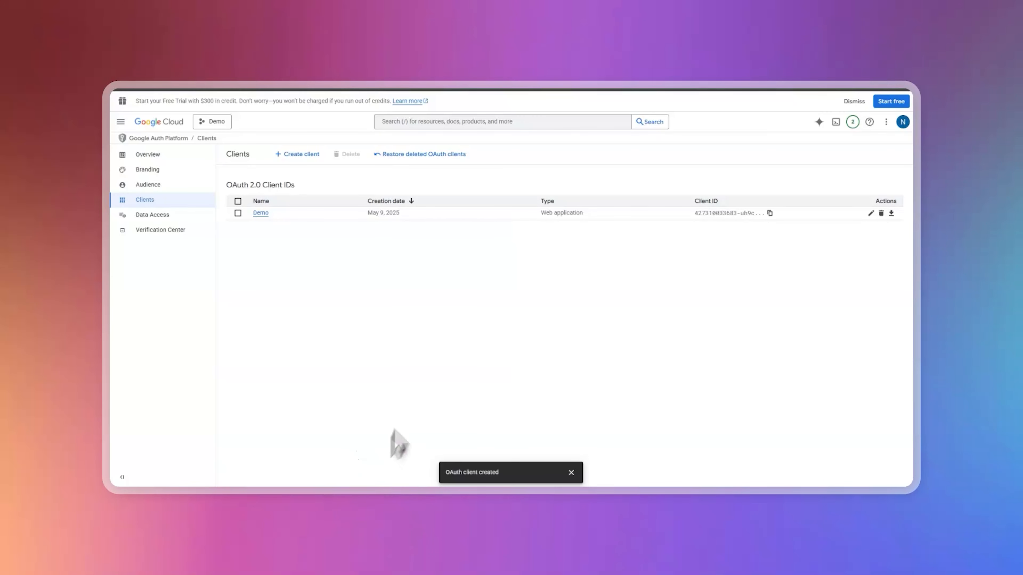
click(261, 212)
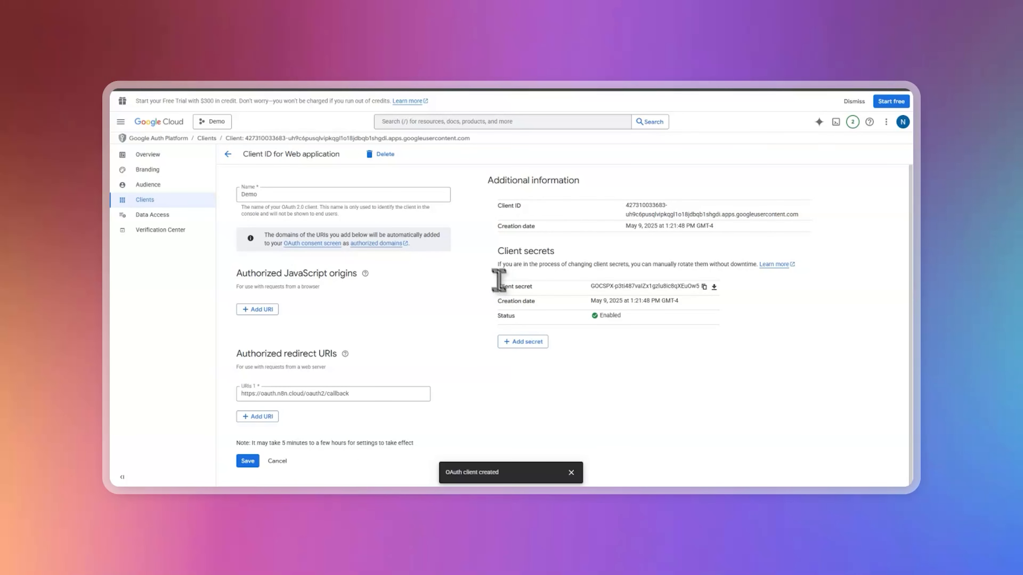
click(705, 286)
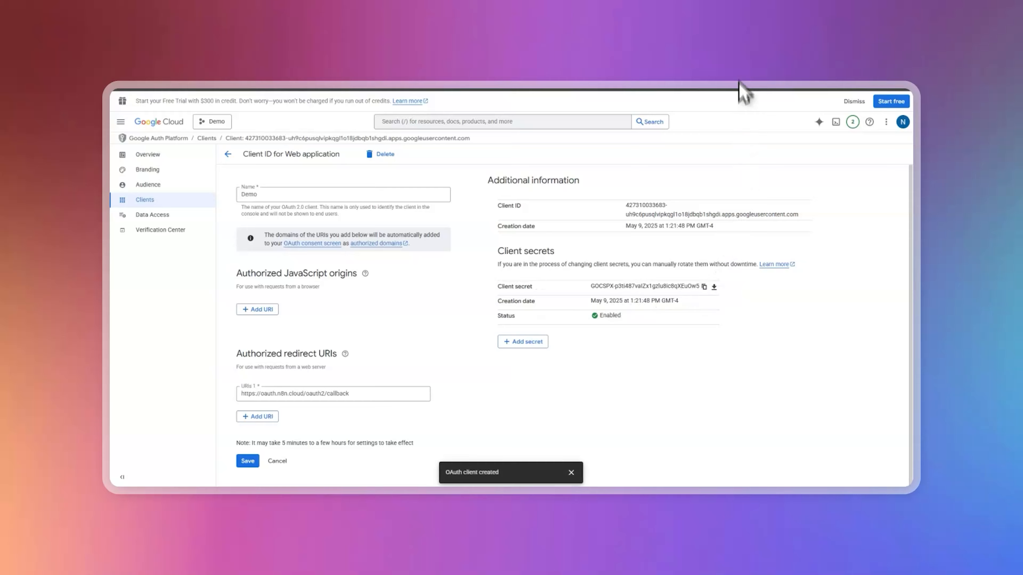
click(739, 58)
drag(459, 340, 342, 348)
key(ctrl+v)
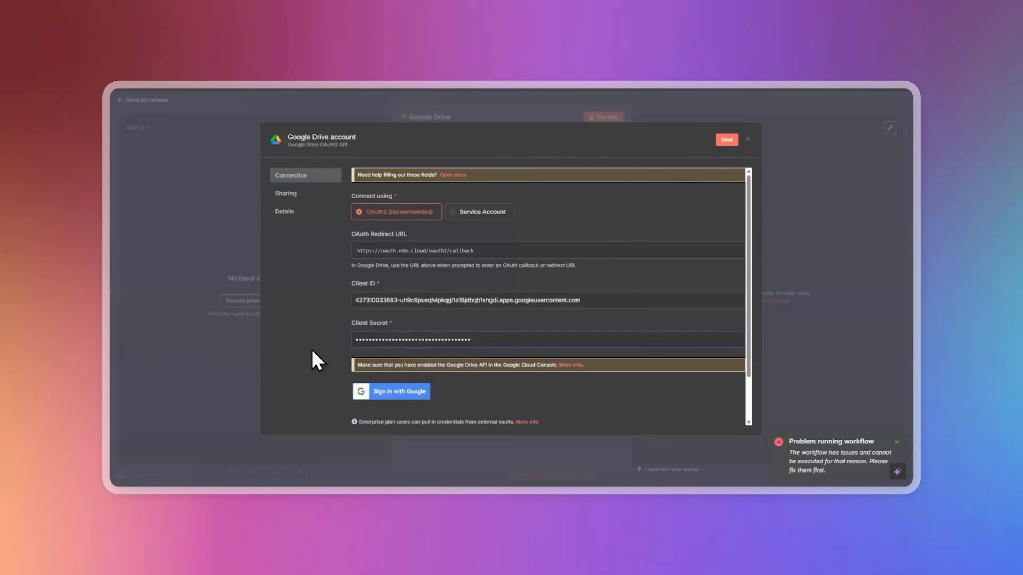
Step: Sign in to the Google Drive credential with the agency's Google account, allow Demo access and close the credential window
click(389, 393)
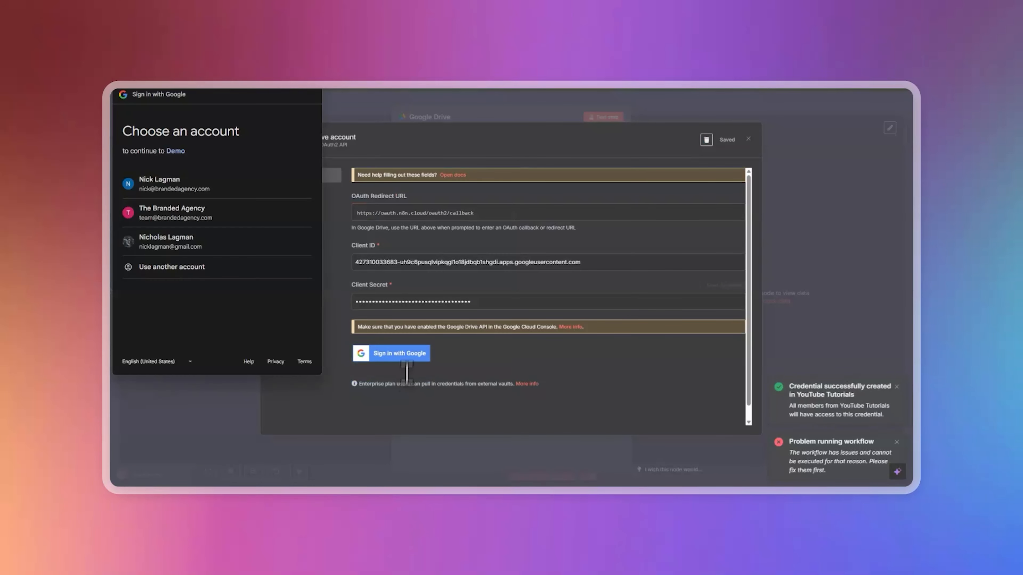
click(200, 184)
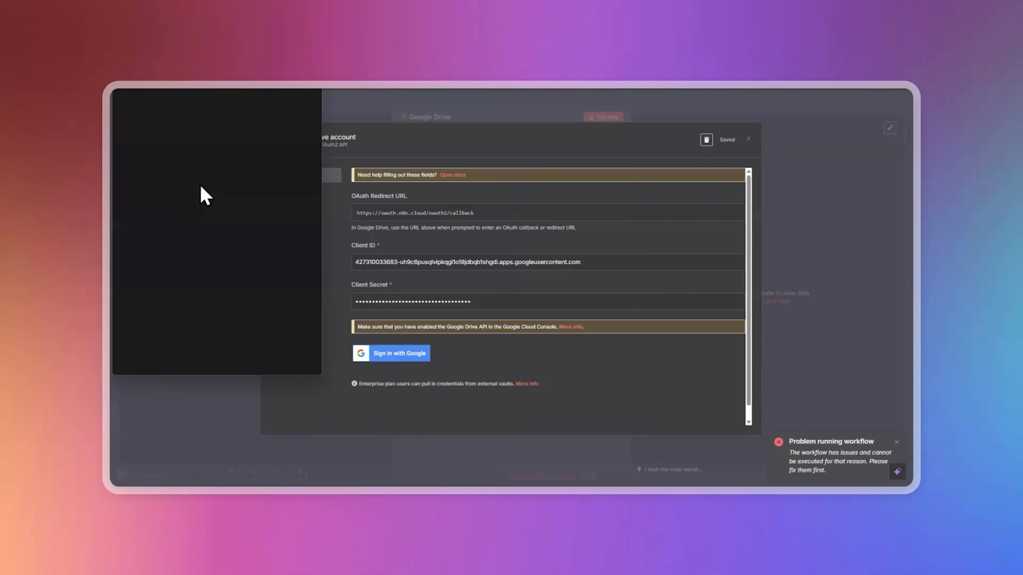
scroll(297, 299, down, 5)
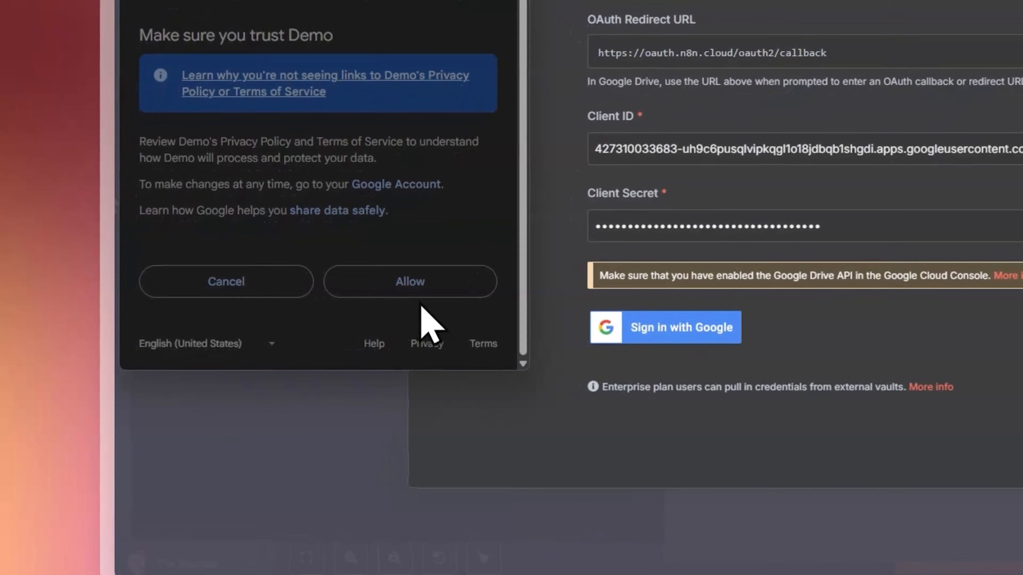
click(418, 294)
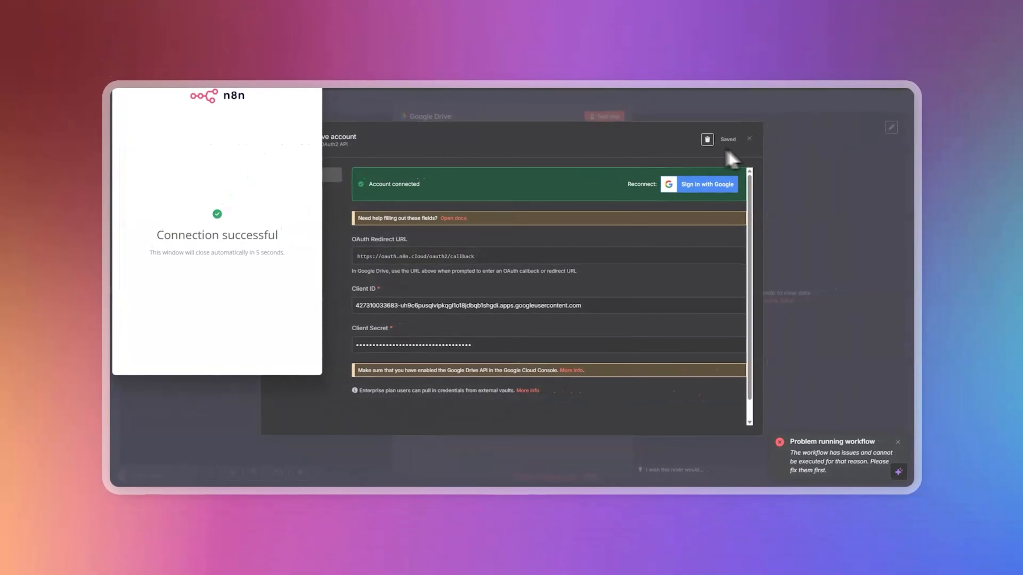
click(749, 138)
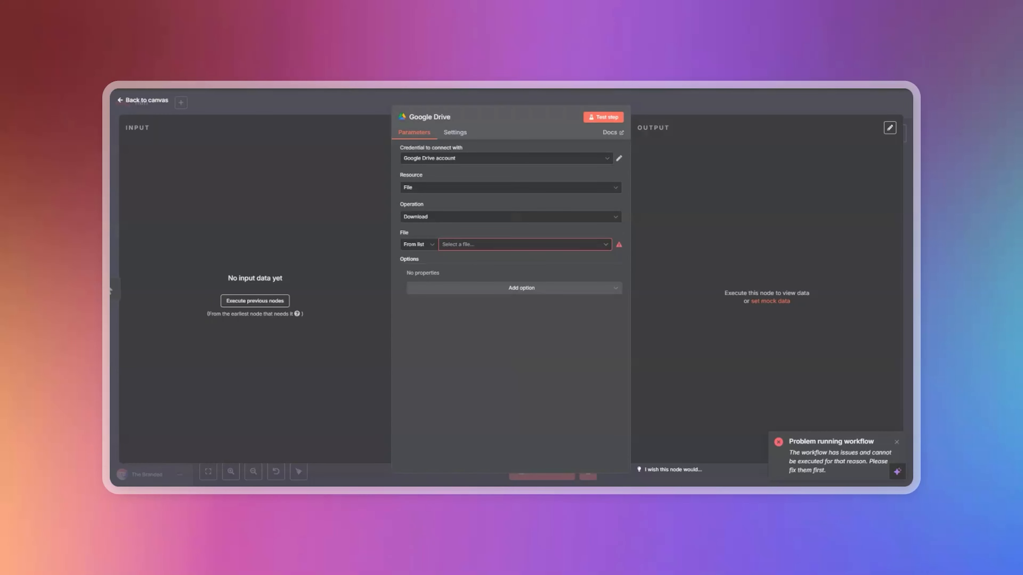
Step: Switch to Google Cloud, search for google drive and enable the Google Drive API for the Demo project
click(491, 245)
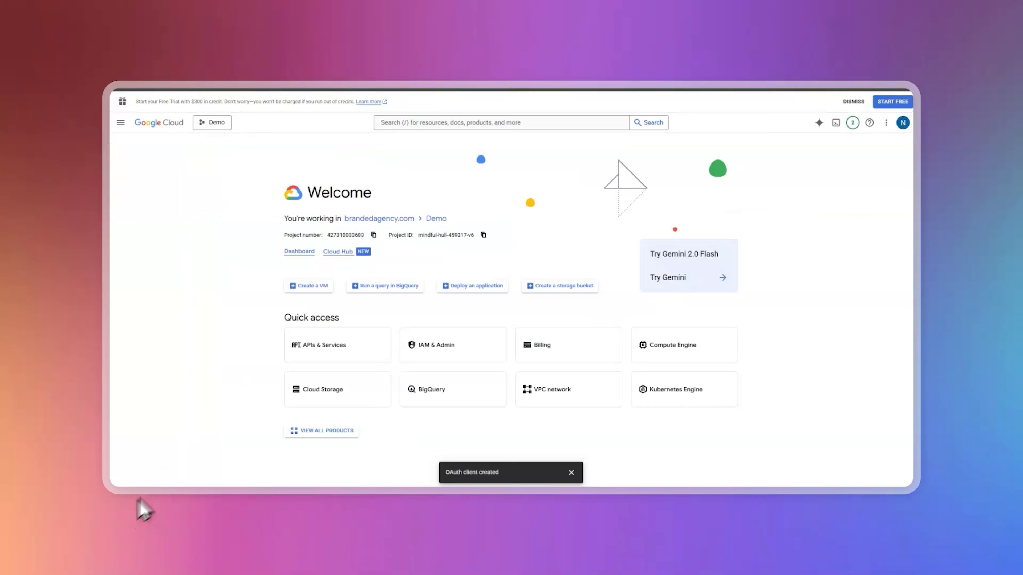
click(495, 123)
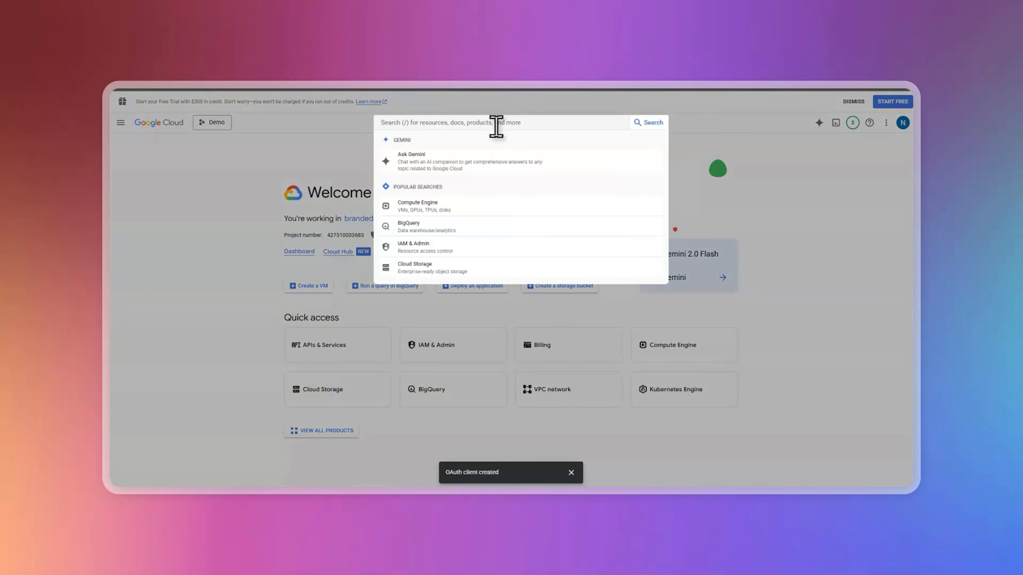
text(goo)
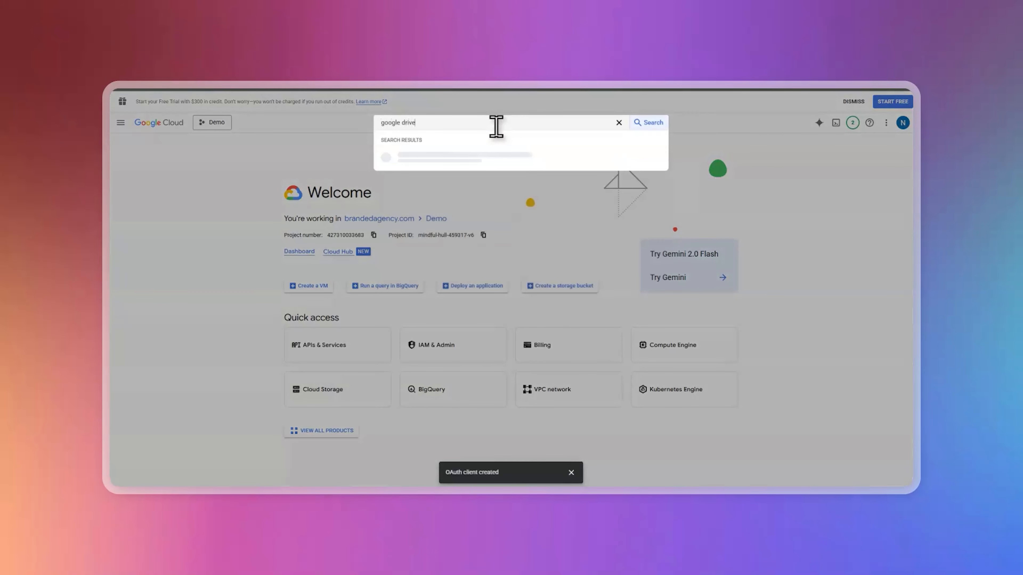
text(gle drive)
click(482, 146)
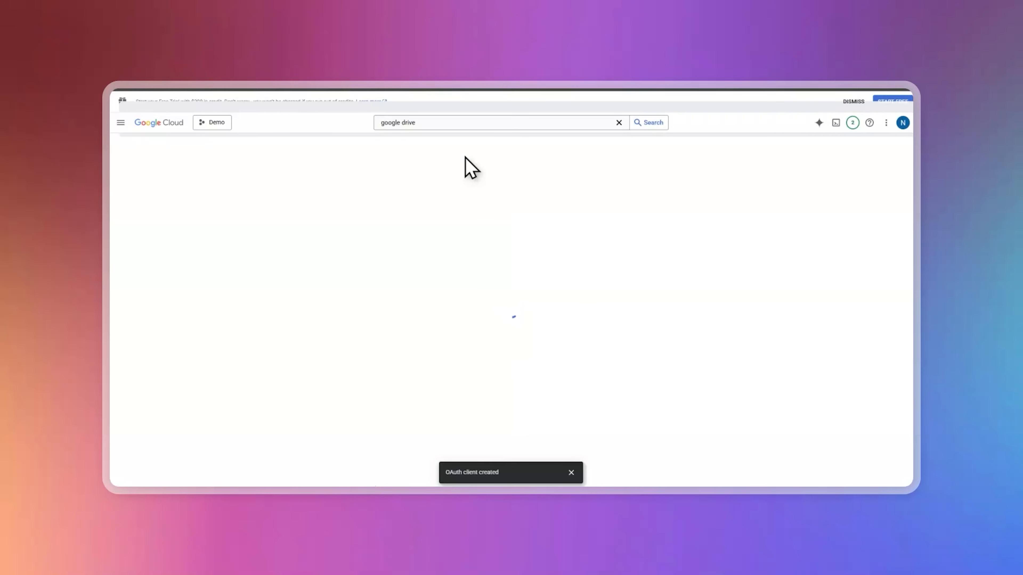
click(204, 230)
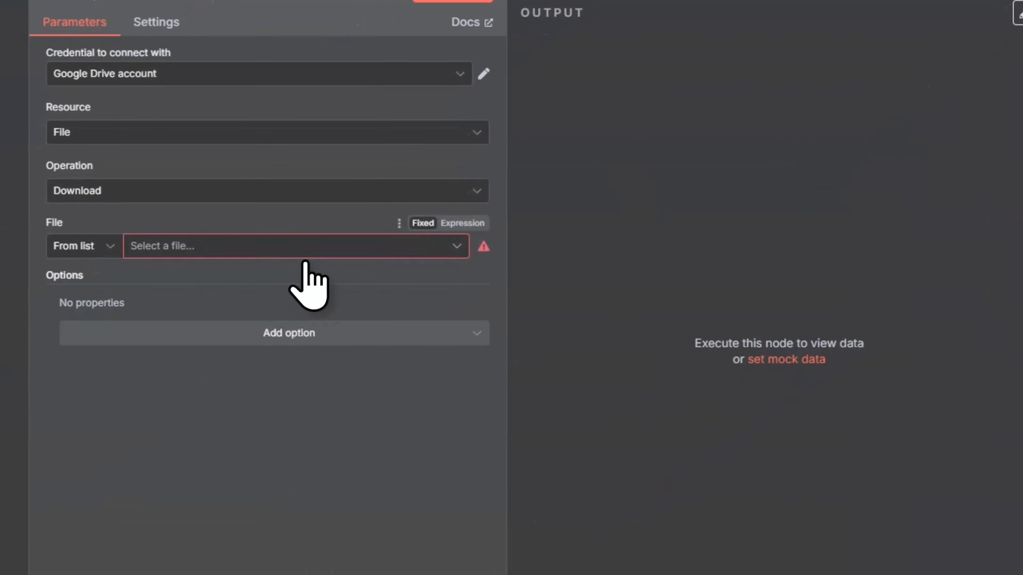
Step: Browse the Drive files offered in the Google Drive node's file list and close the node
click(122, 390)
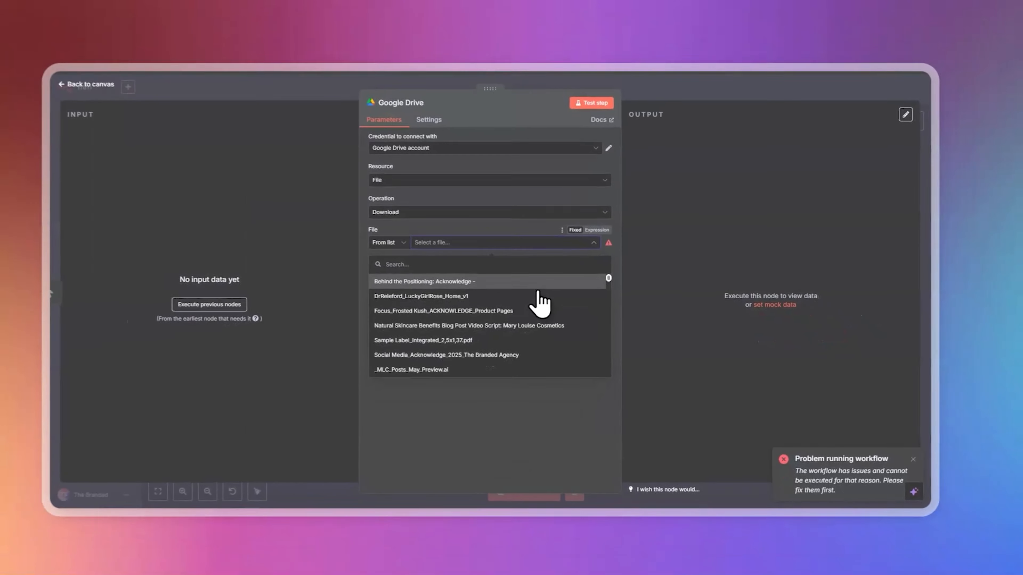
scroll(554, 297, down, 2)
scroll(556, 296, down, 5)
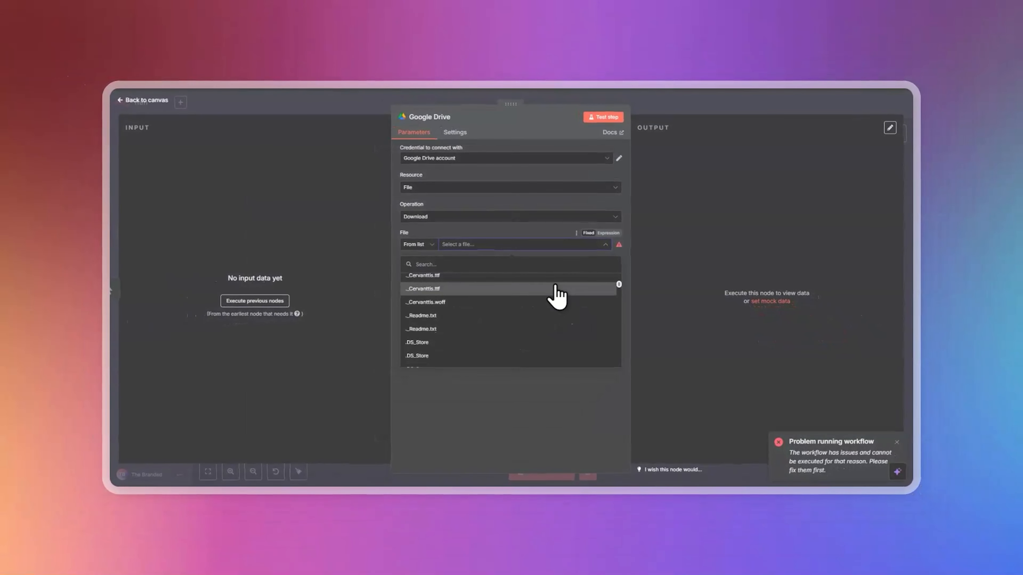
scroll(555, 286, down, 5)
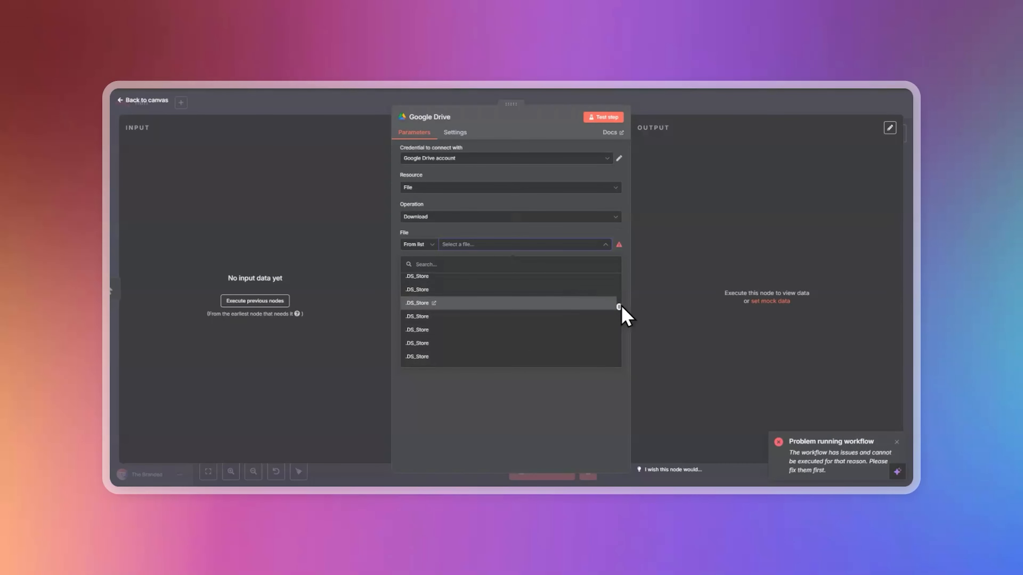
drag(620, 304, 623, 334)
click(560, 18)
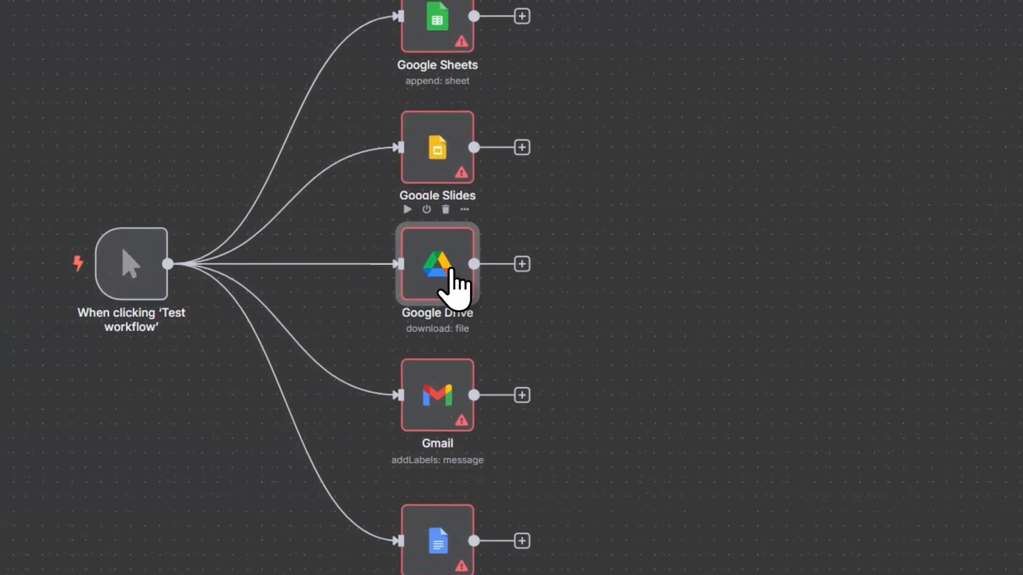
Step: Reopen the Google Drive node, choose a file from its list for the Download operation and return to the canvas
double_click(361, 264)
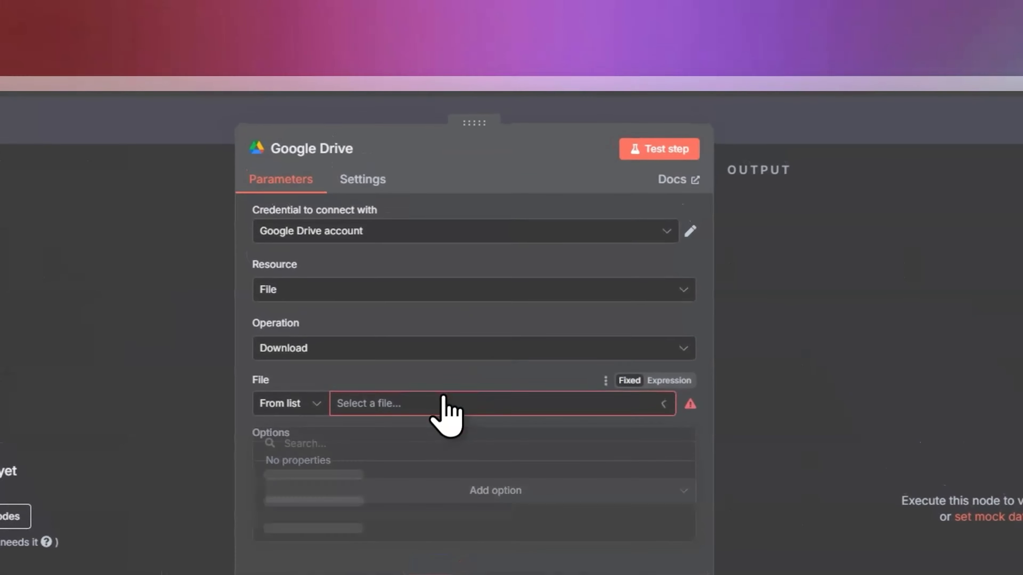
click(399, 322)
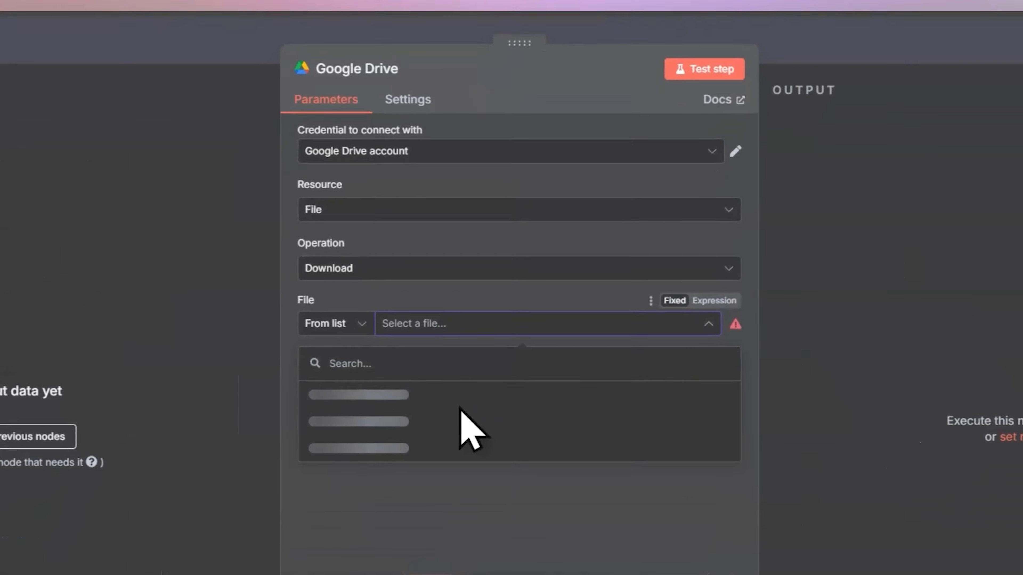
click(470, 291)
click(772, 34)
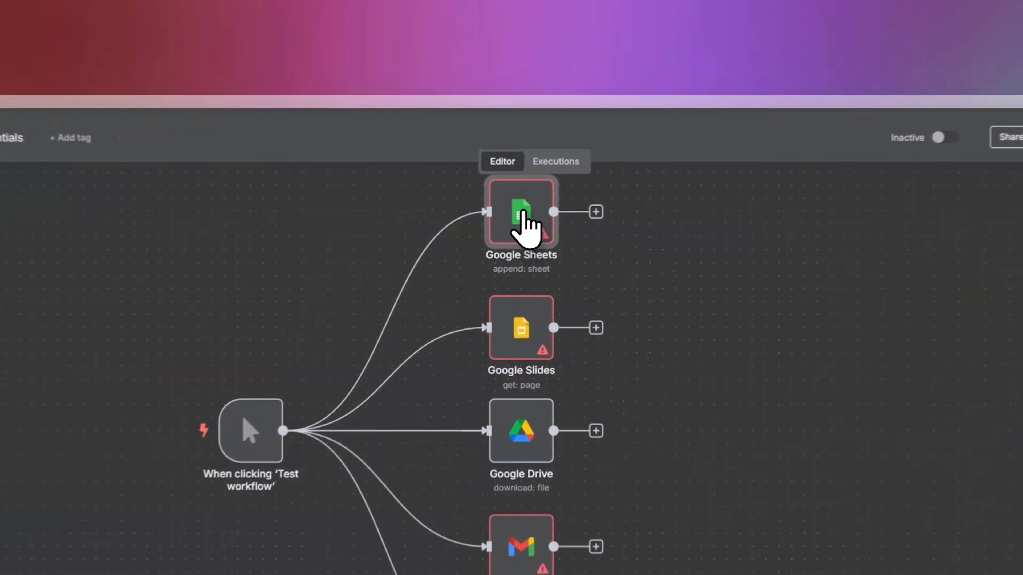
Step: Open the Google Sheets node's credential, sign in with the agency's Google account and grant n8n.cloud access
double_click(548, 152)
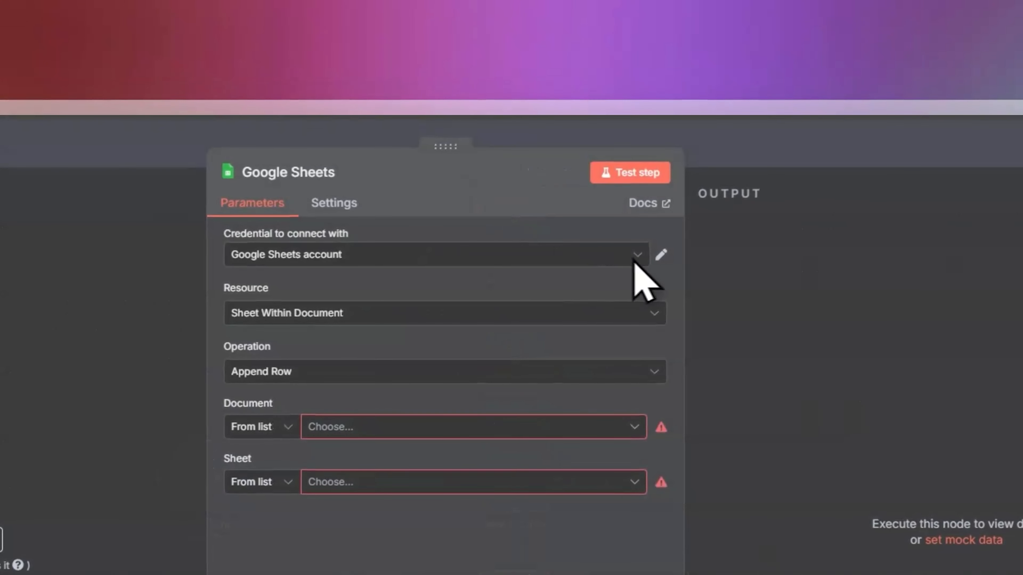
click(661, 253)
click(197, 296)
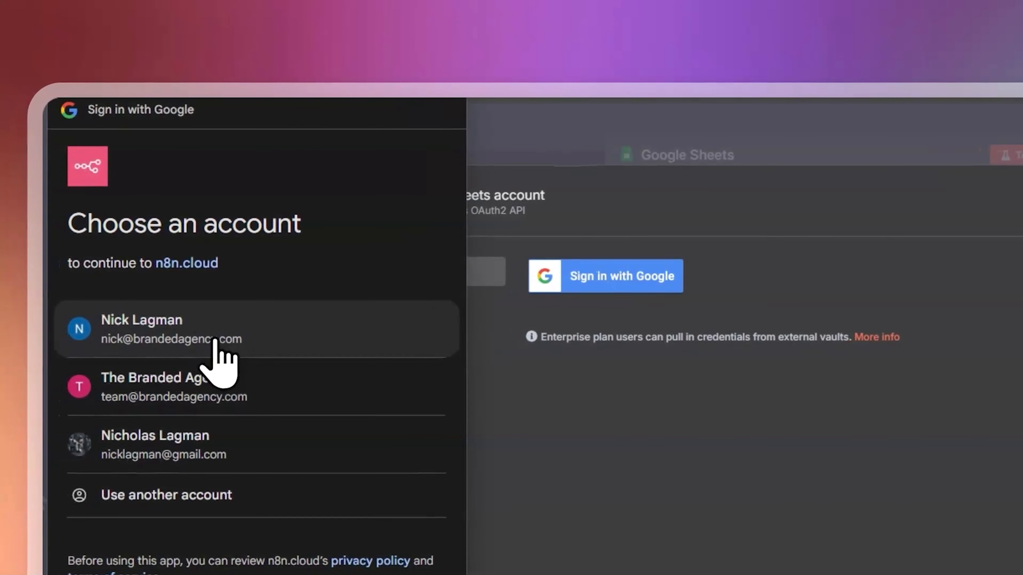
click(220, 329)
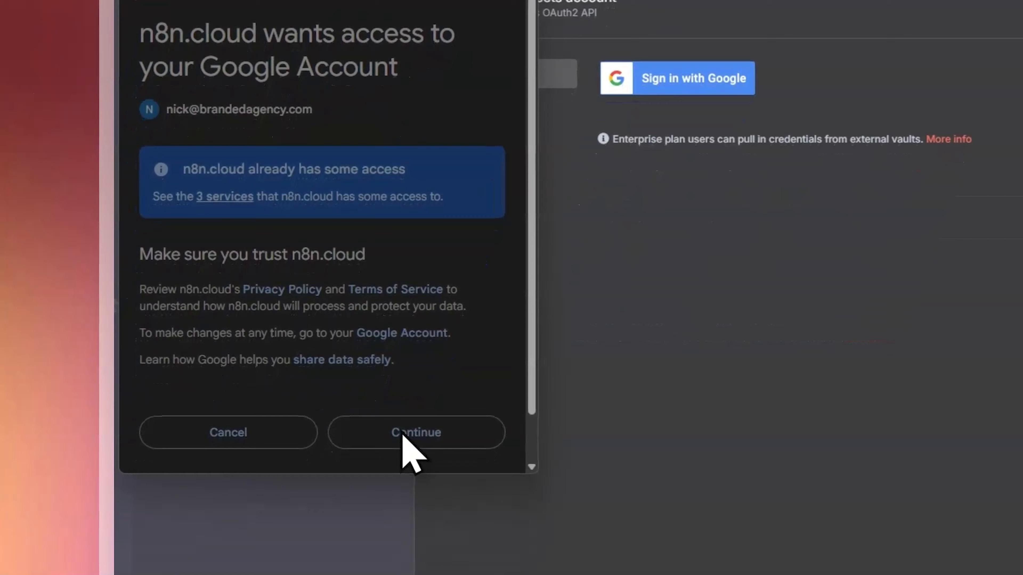
click(403, 431)
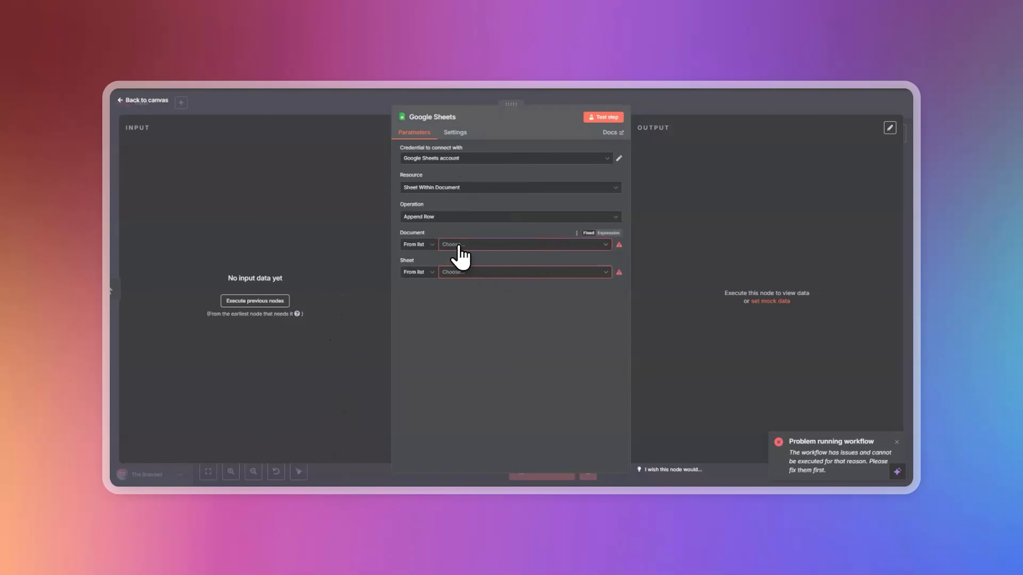
Step: Set the Google Sheets node's document to Social Media_Acknowledge_2025_The Branded Agency
click(458, 244)
scroll(468, 294, down, 3)
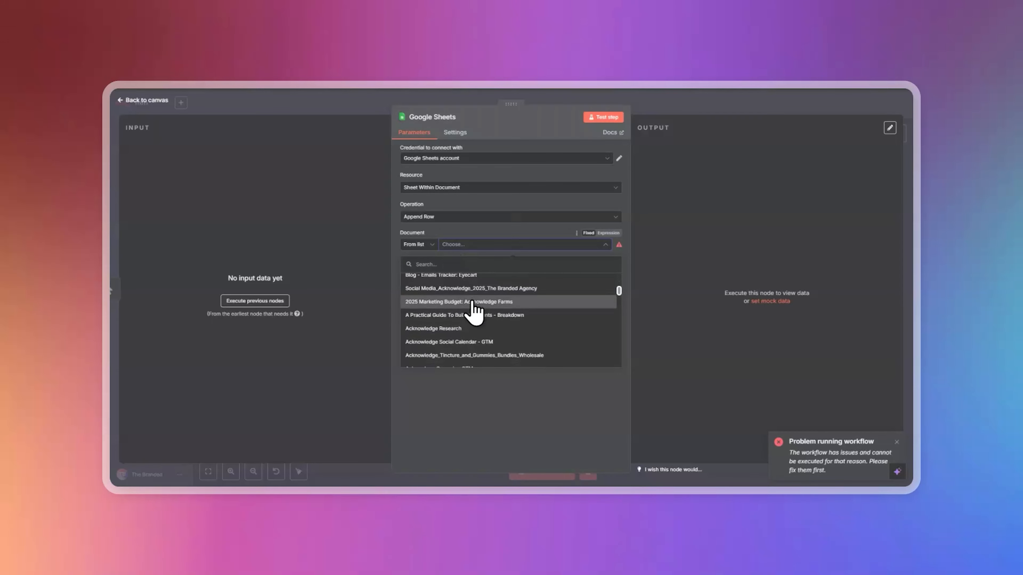
click(469, 288)
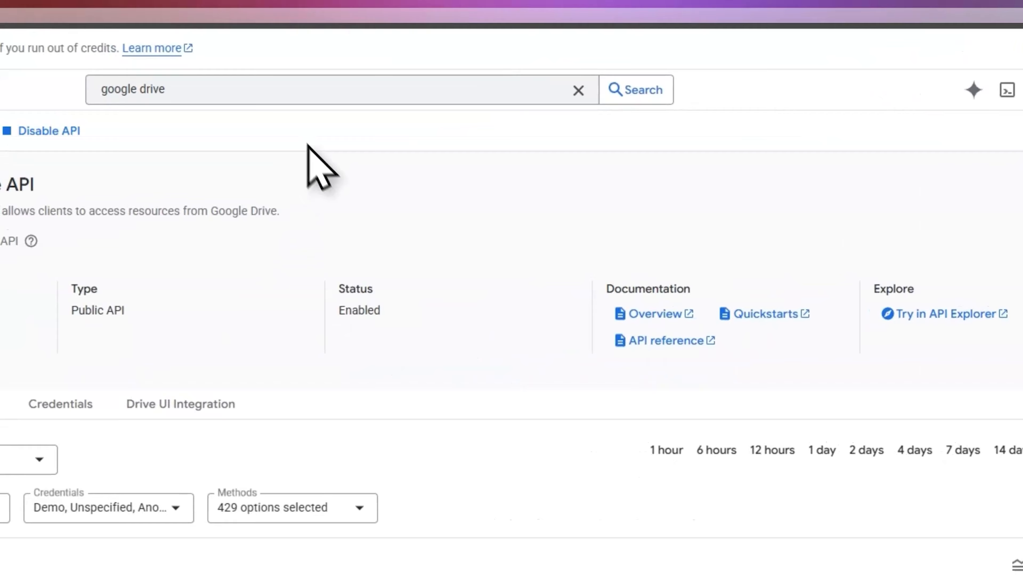
Step: Search Google Cloud for google sheets, enable the Google Sheets API, and return to the workflow canvas in n8n
click(292, 90)
key(ctrl+a)
text(googl)
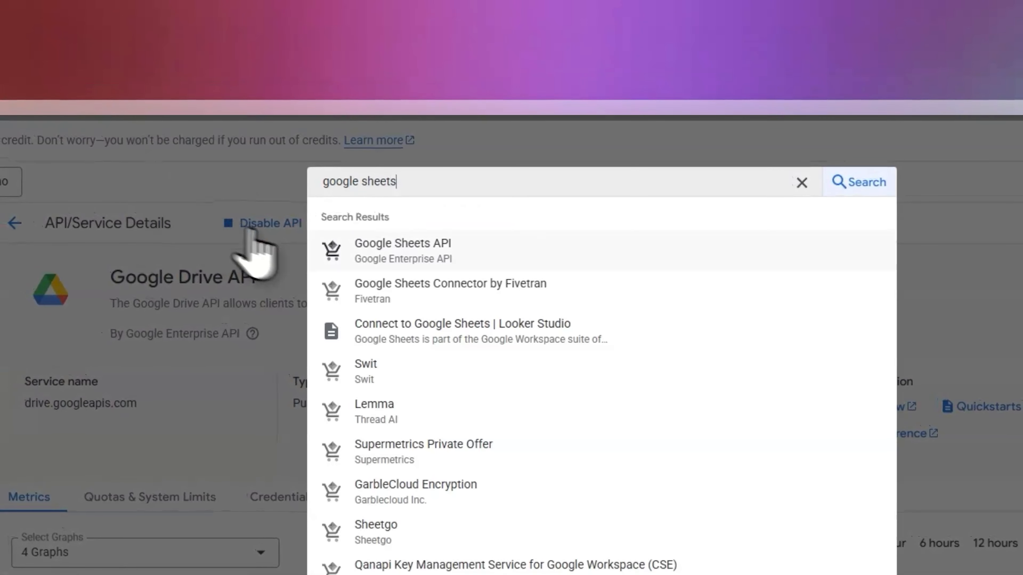
click(385, 249)
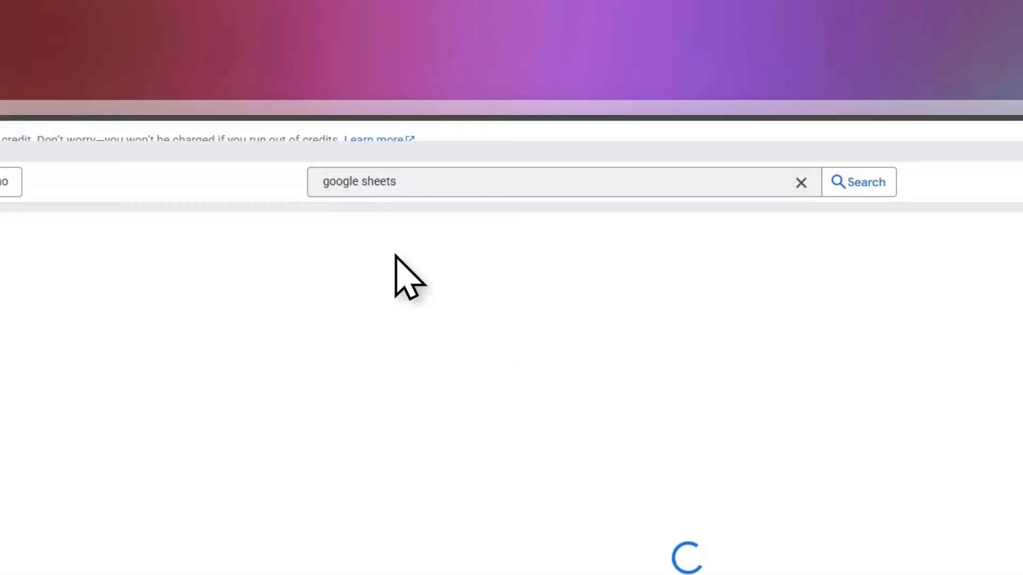
click(239, 223)
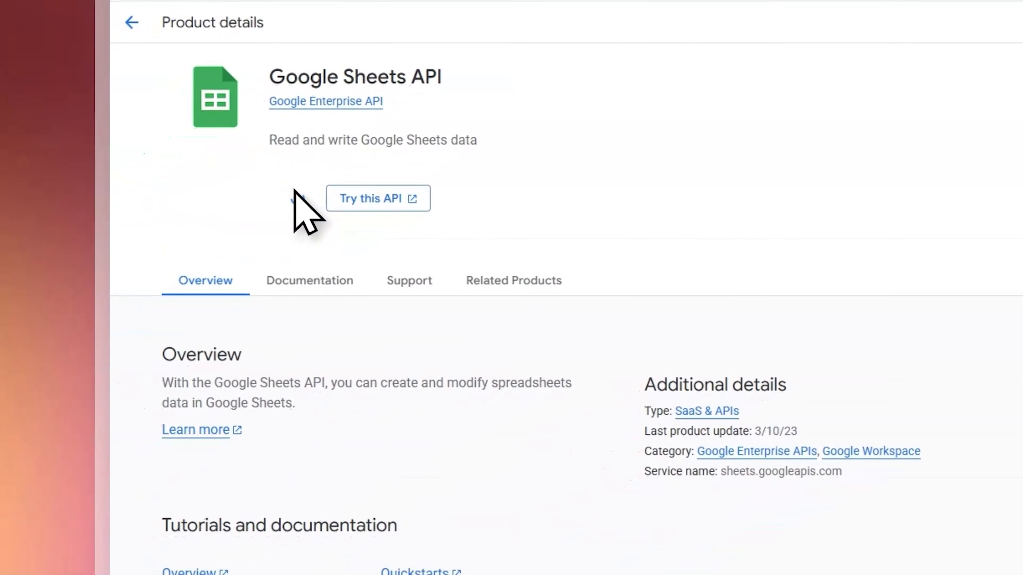
click(502, 50)
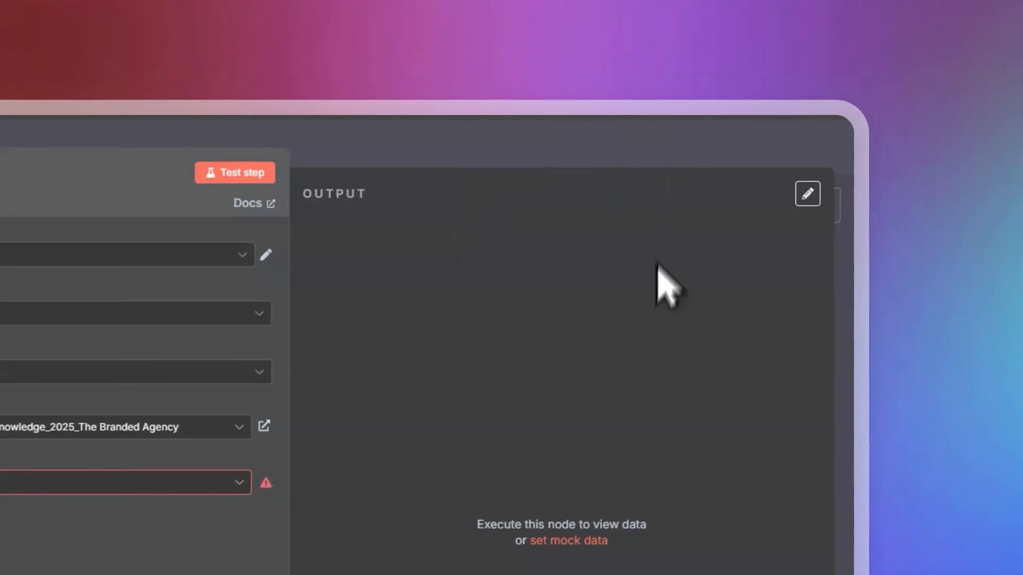
click(461, 159)
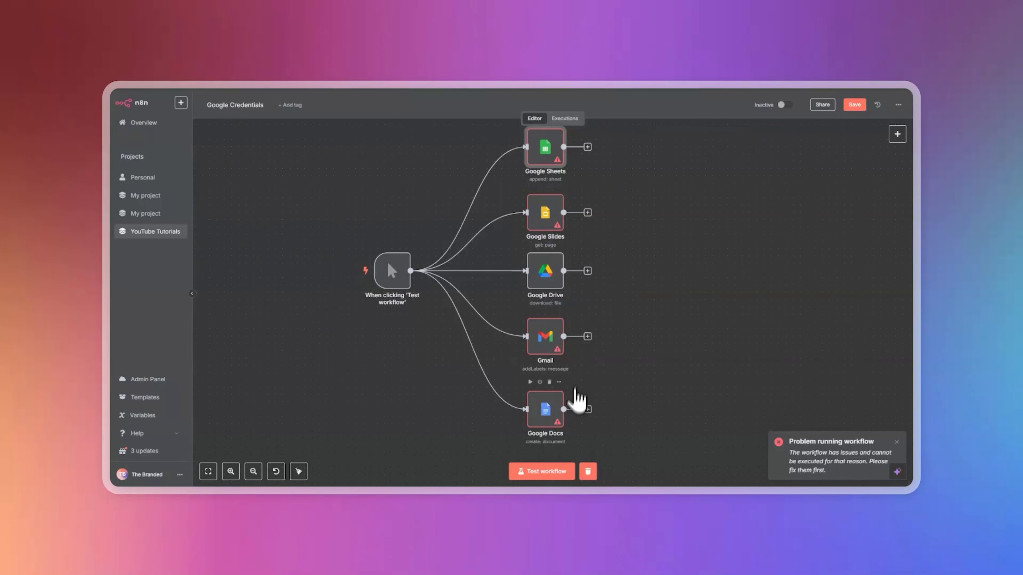